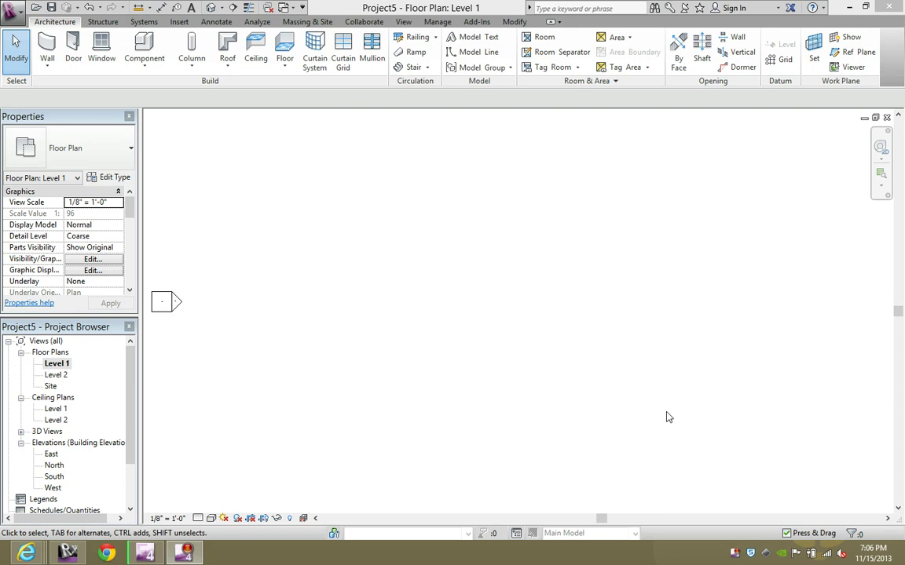
# - Create a new project, Project6, from the Architectural Template
pyautogui.click(14, 9)
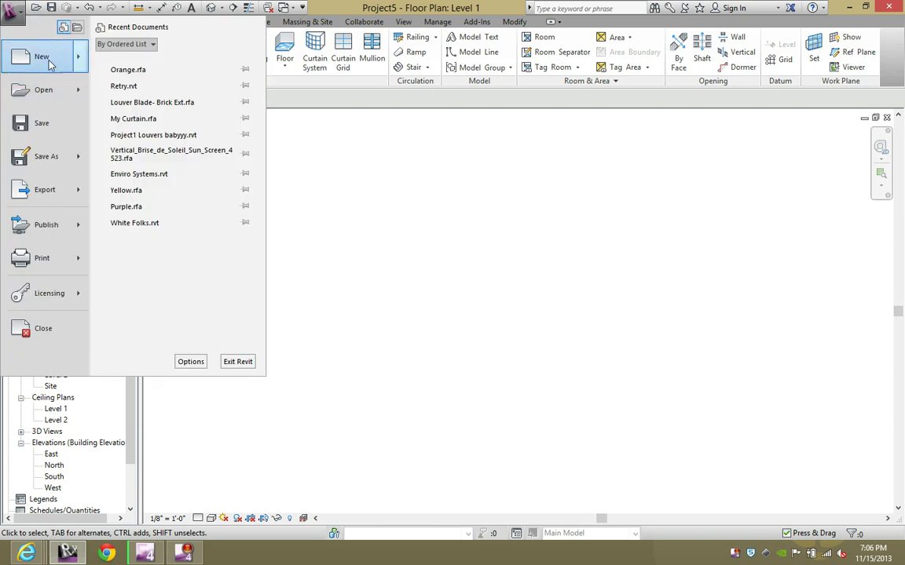
pyautogui.click(42, 57)
pyautogui.click(444, 250)
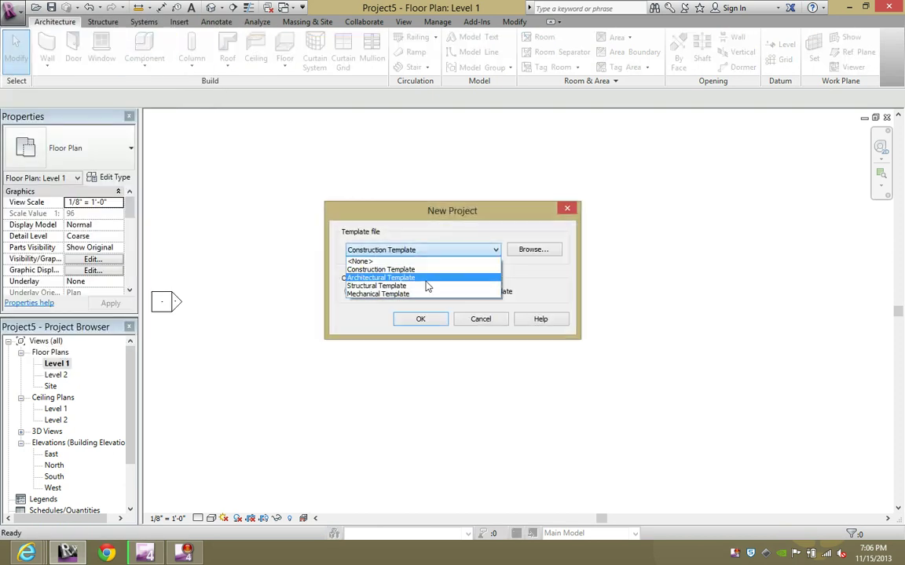
pyautogui.click(425, 281)
pyautogui.click(418, 318)
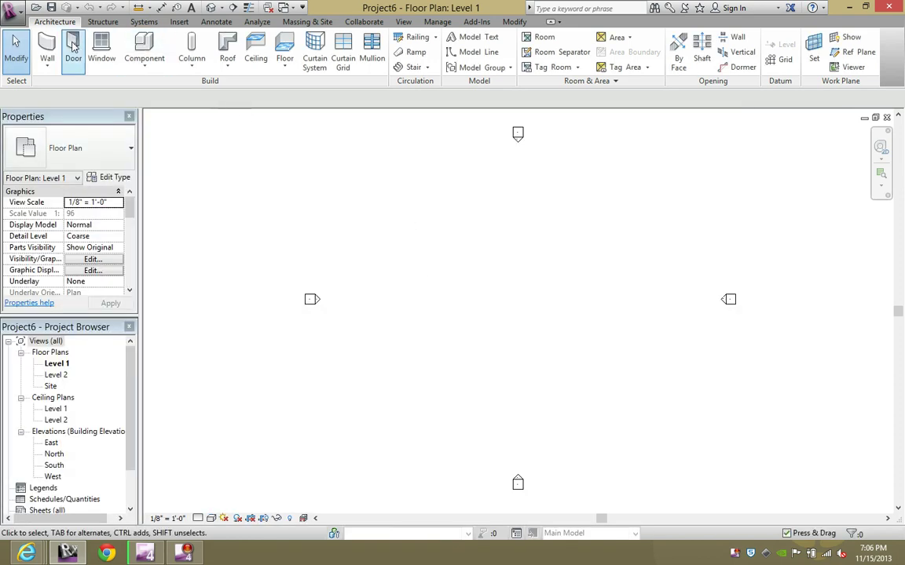
# - Draw a rectangular outline of four architectural walls
pyautogui.click(48, 66)
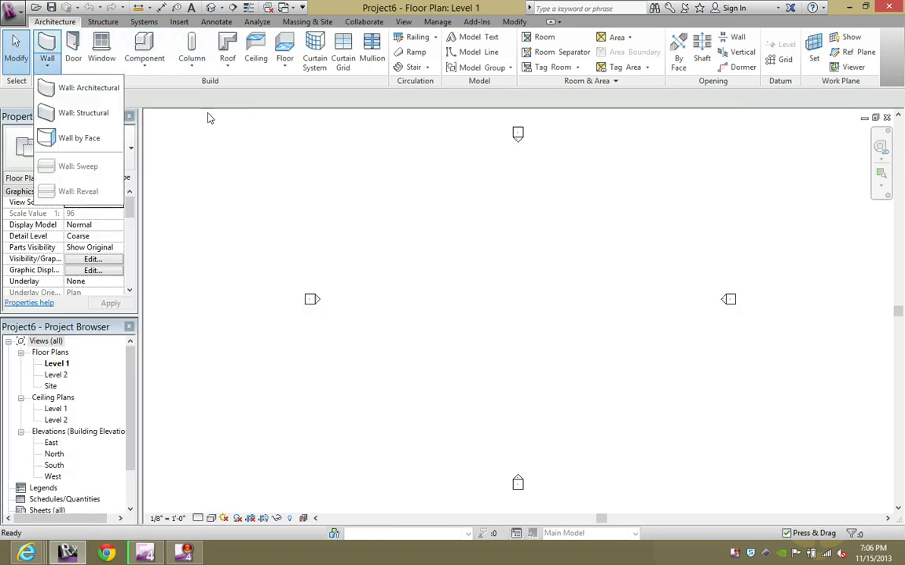
pyautogui.click(86, 88)
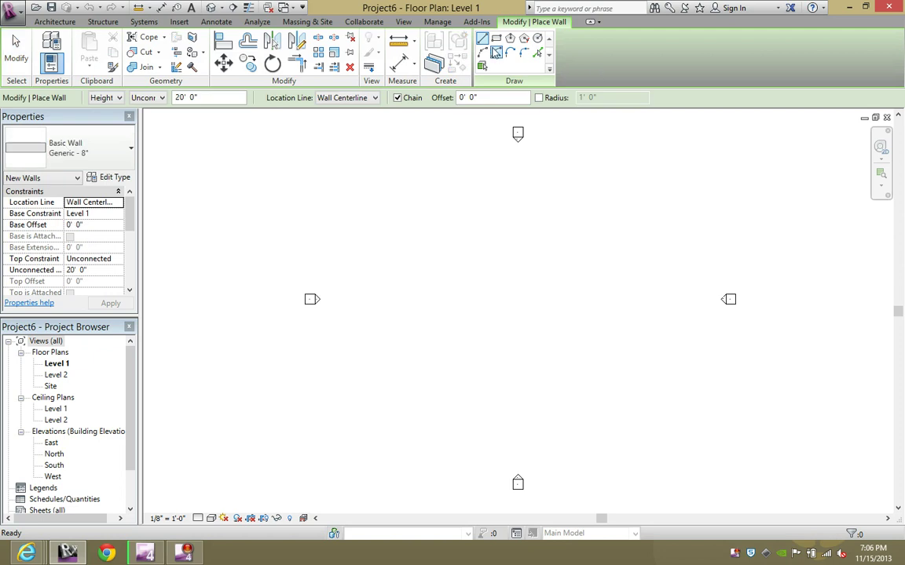
pyautogui.click(495, 39)
pyautogui.click(393, 207)
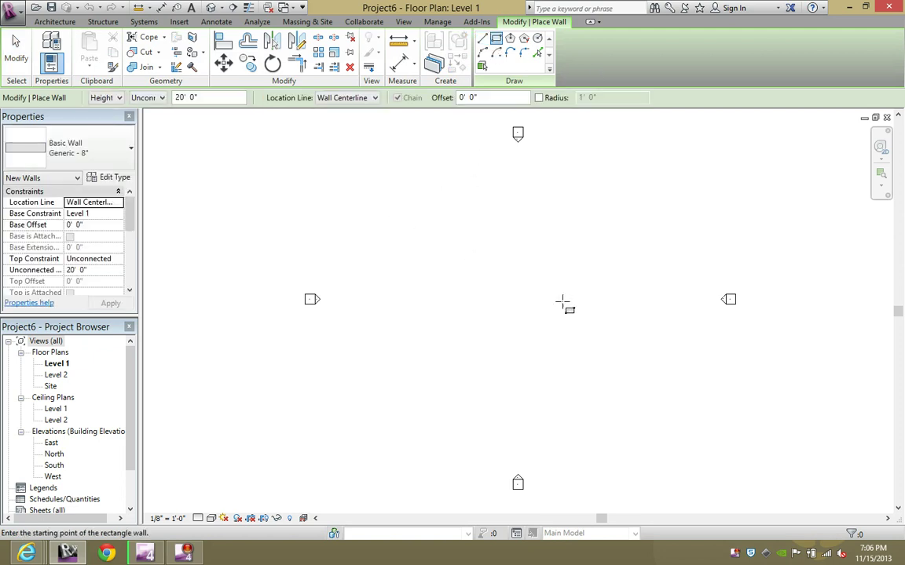
pyautogui.click(613, 347)
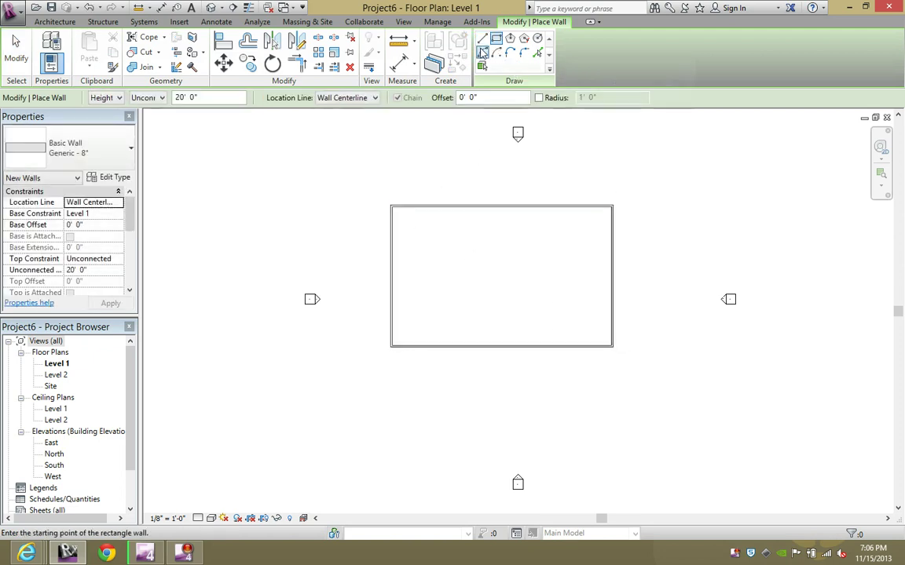
# - Add vertical and horizontal interior walls, plus a diagonal wall to the bottom-right corner
pyautogui.click(483, 38)
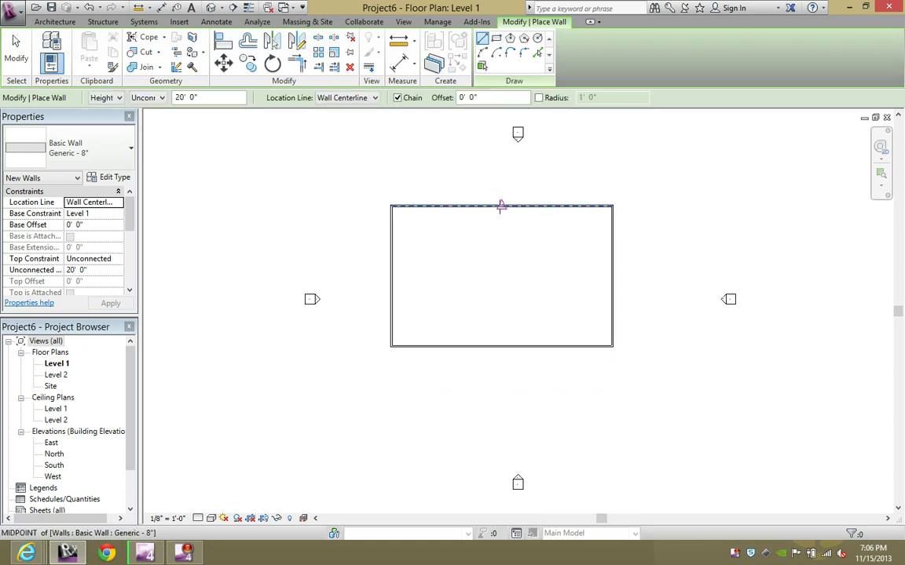
pyautogui.click(501, 206)
pyautogui.click(502, 286)
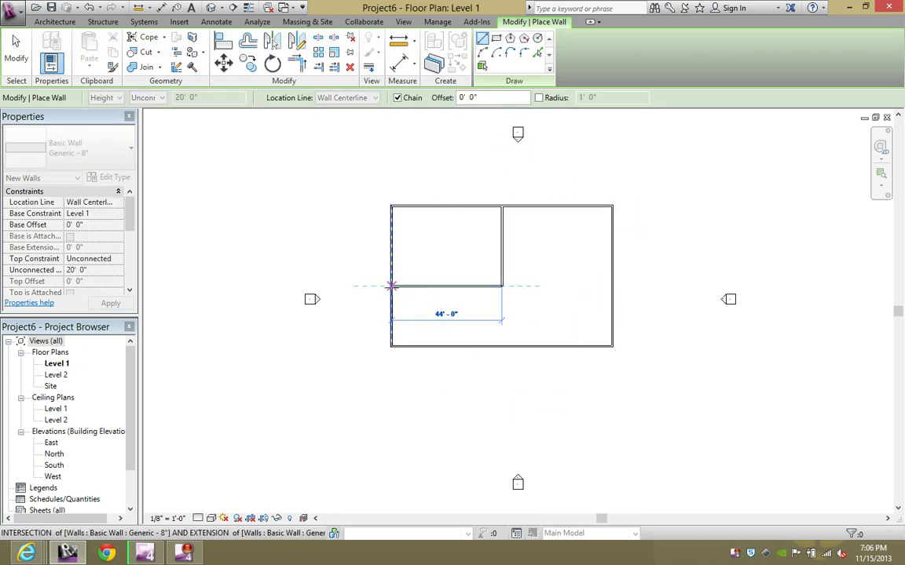
pyautogui.click(391, 286)
pyautogui.press('Escape')
pyautogui.click(501, 285)
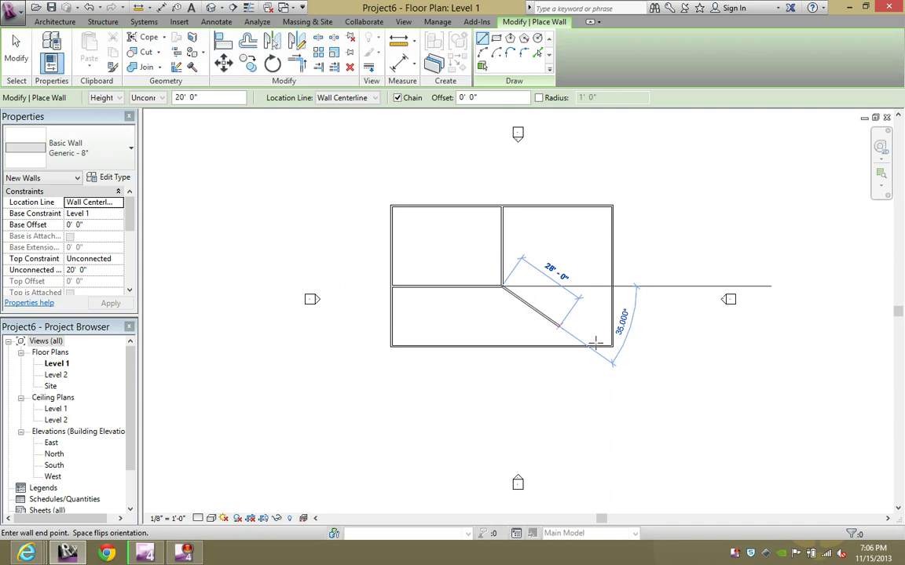
pyautogui.click(612, 345)
pyautogui.press('Escape')
pyautogui.press('Escape')
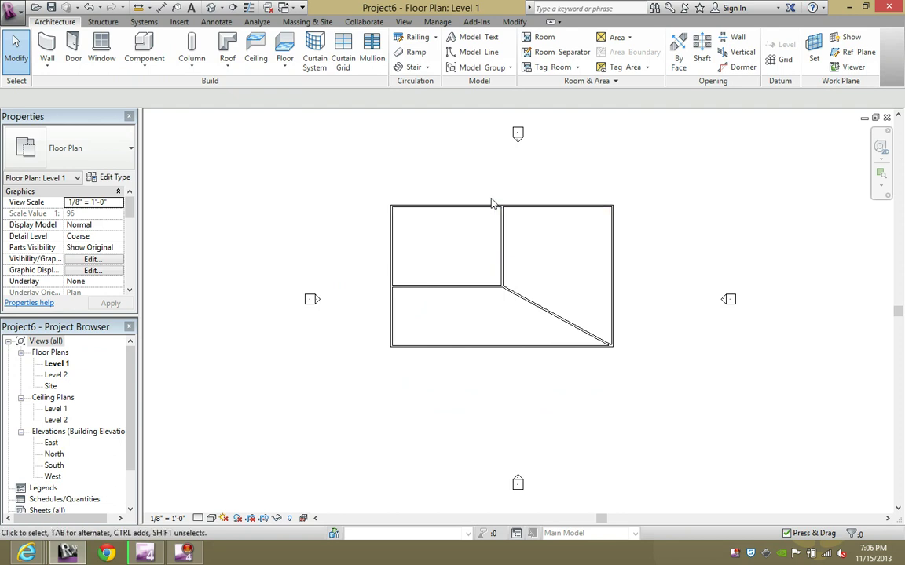
# - Add a 44'-0" aligned dimension (DI) between the interior and left walls, placed above
pyautogui.scroll(1, 492, 203)
pyautogui.press('d')
pyautogui.press('i')
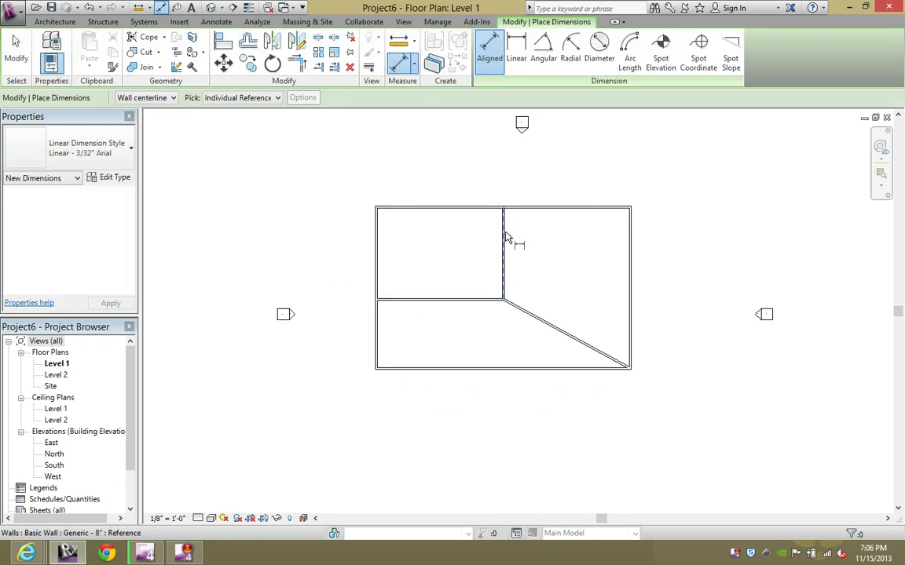
pyautogui.click(506, 238)
pyautogui.click(380, 257)
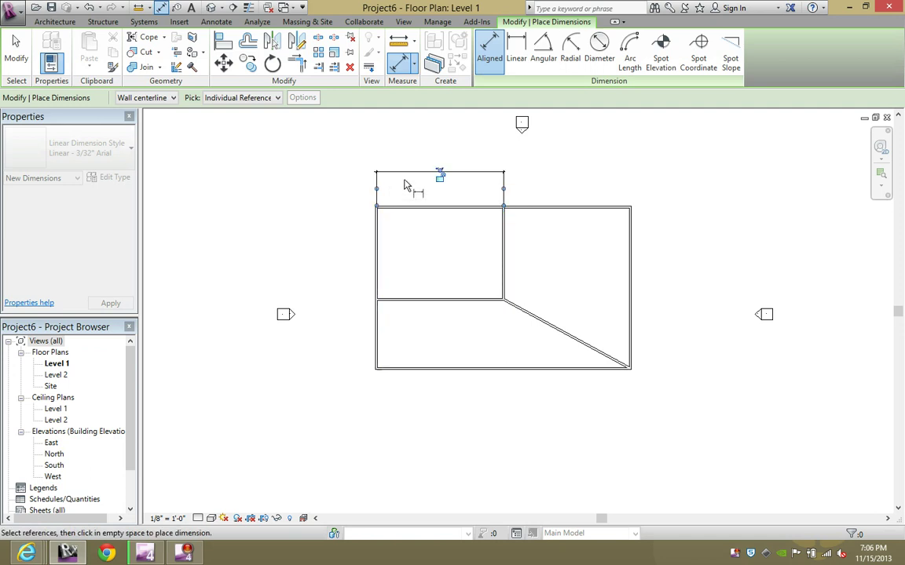
pyautogui.scroll(2, 405, 185)
pyautogui.click(468, 157)
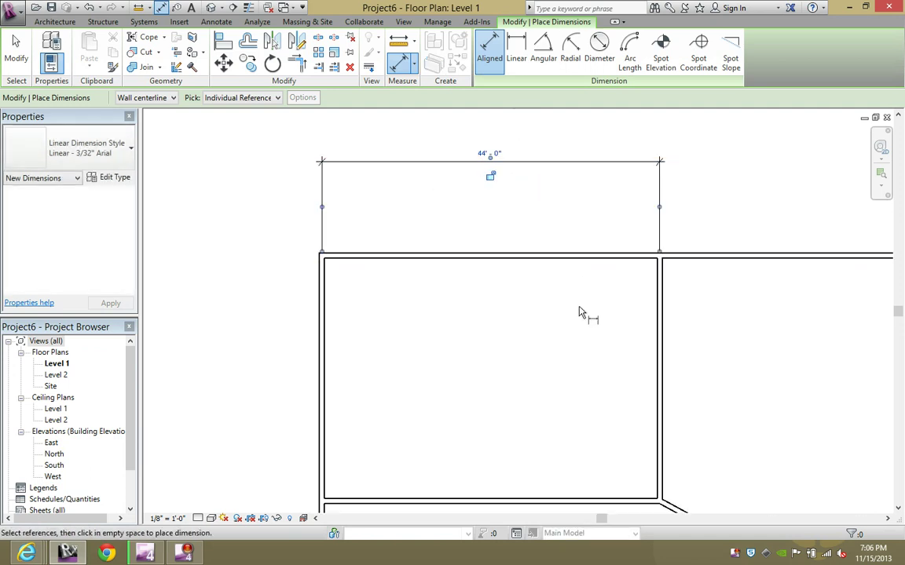
# - Dimension the 32'-0" depth between the top and bottom walls, placed to the left
pyautogui.click(406, 261)
pyautogui.click(463, 499)
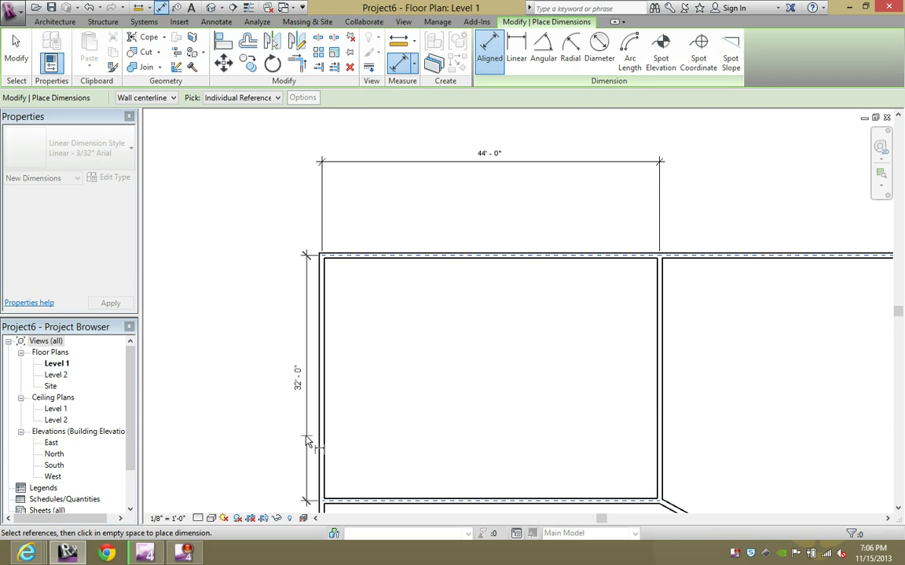
pyautogui.click(234, 424)
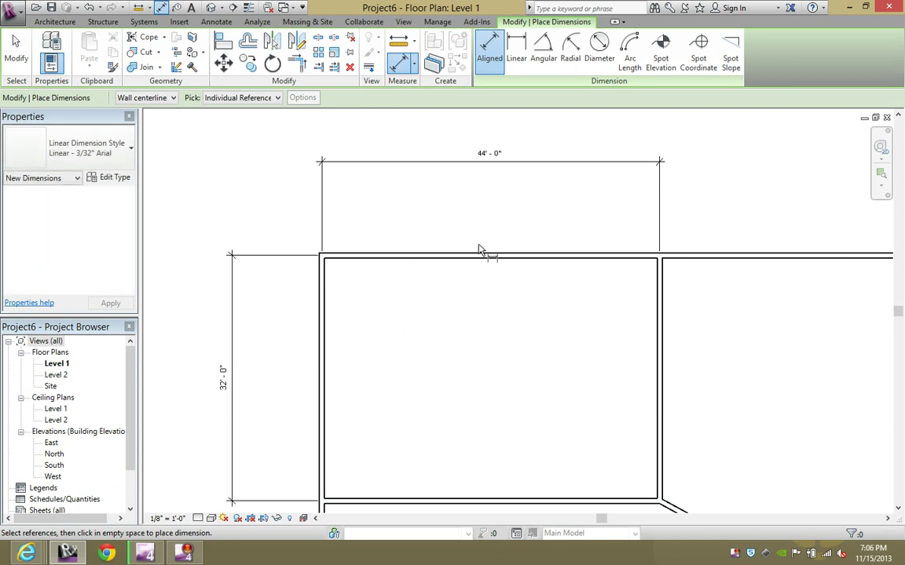
pyautogui.press('Escape')
pyautogui.press('Escape')
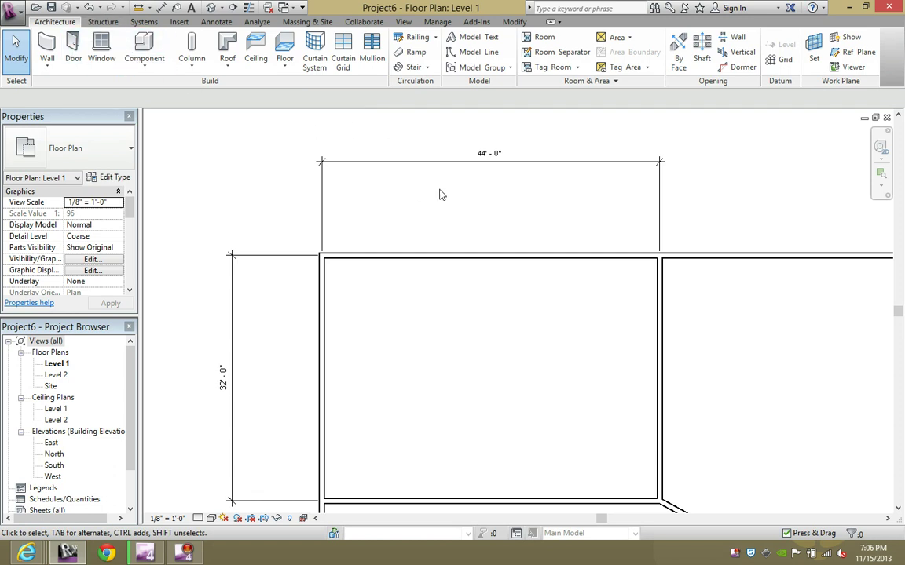
pyautogui.moveTo(440, 194); pyautogui.dragTo(360, 129, button='middle')
pyautogui.scroll(-2, 305, 127)
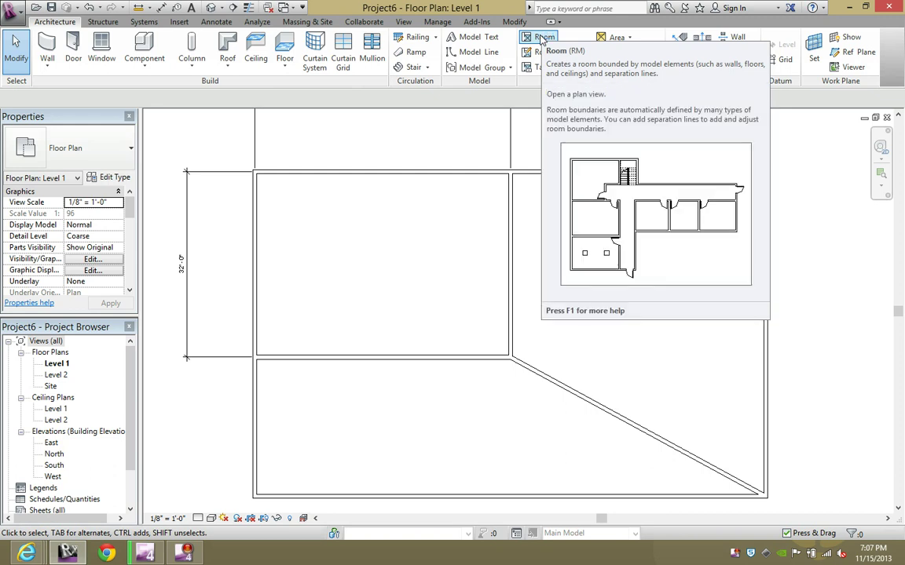
# - Place tagged rooms in the upper-left, upper-right and lower spaces as Rooms 1, 2 and 3
pyautogui.click(546, 39)
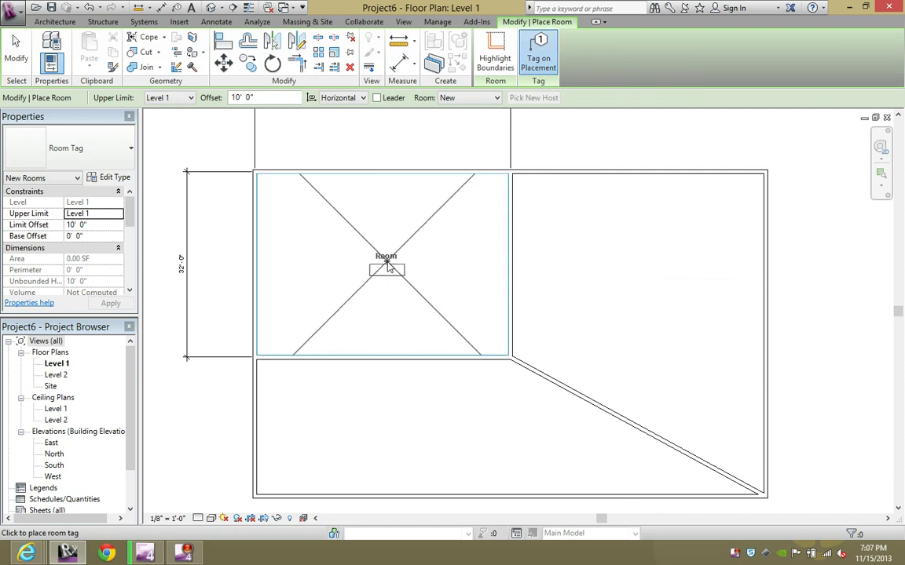
pyautogui.click(386, 266)
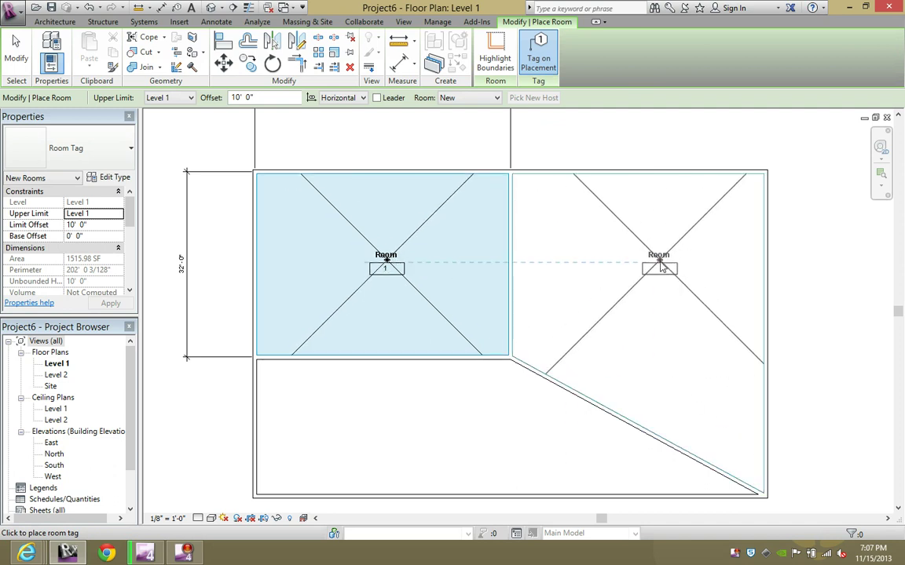
pyautogui.click(661, 267)
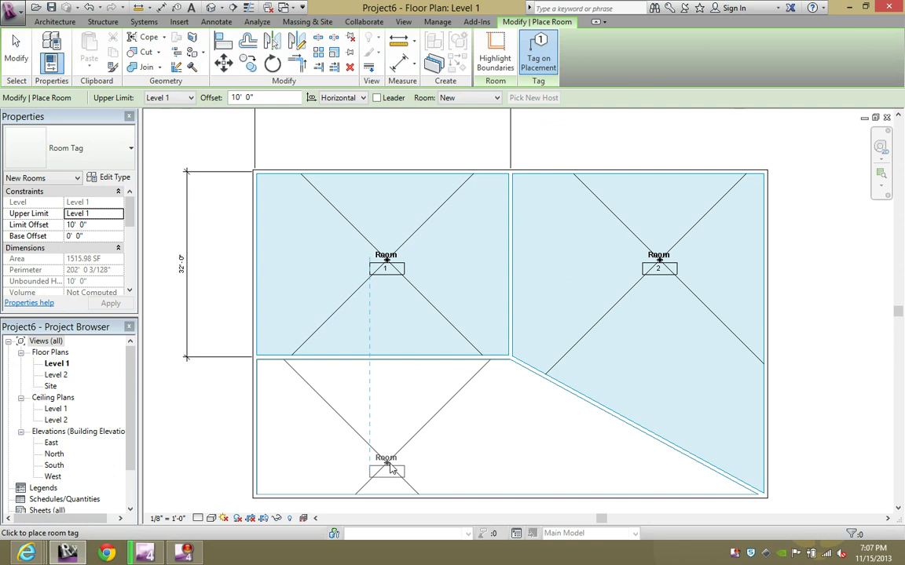
pyautogui.click(390, 469)
pyautogui.press('Escape')
pyautogui.press('Escape')
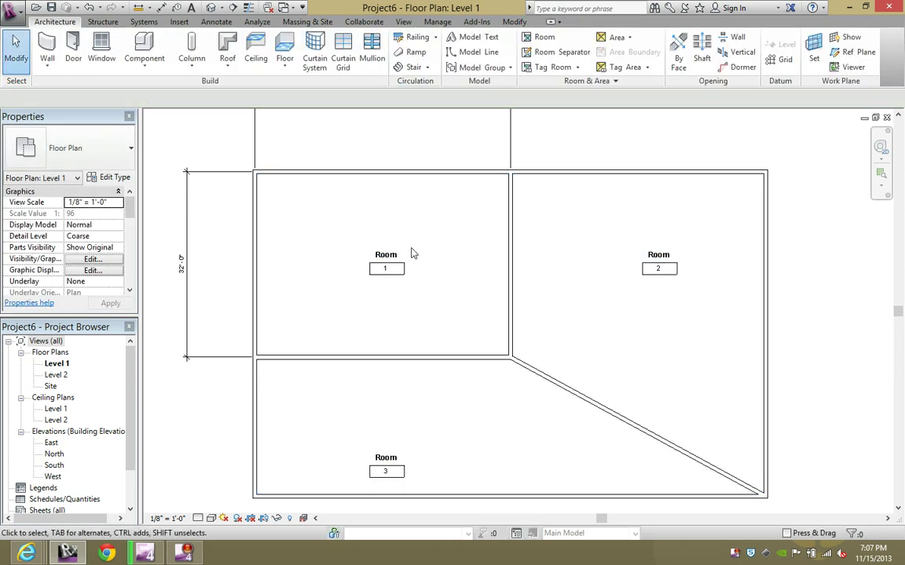
# - Give the upper-left room the name Doghouse and number 23334 in Properties
pyautogui.click(416, 238)
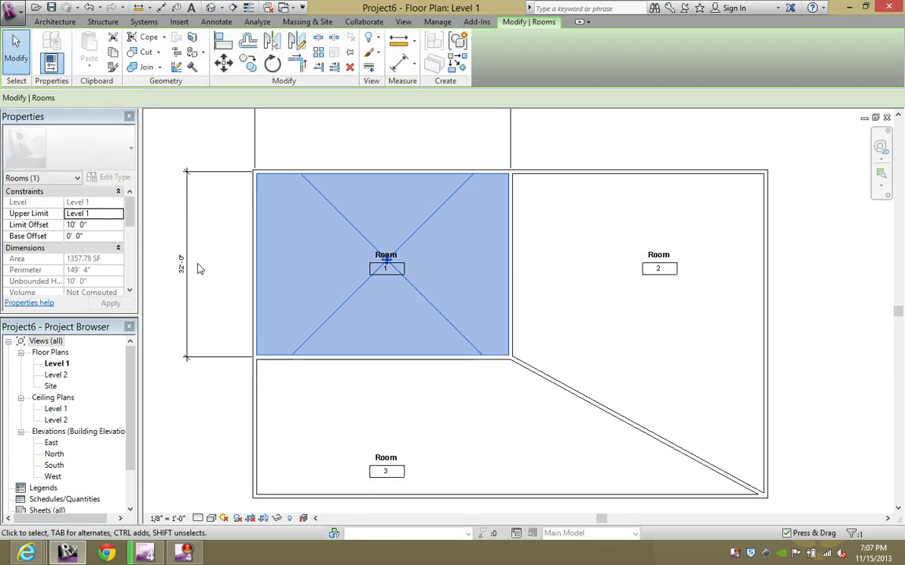
pyautogui.scroll(-1, 119, 198)
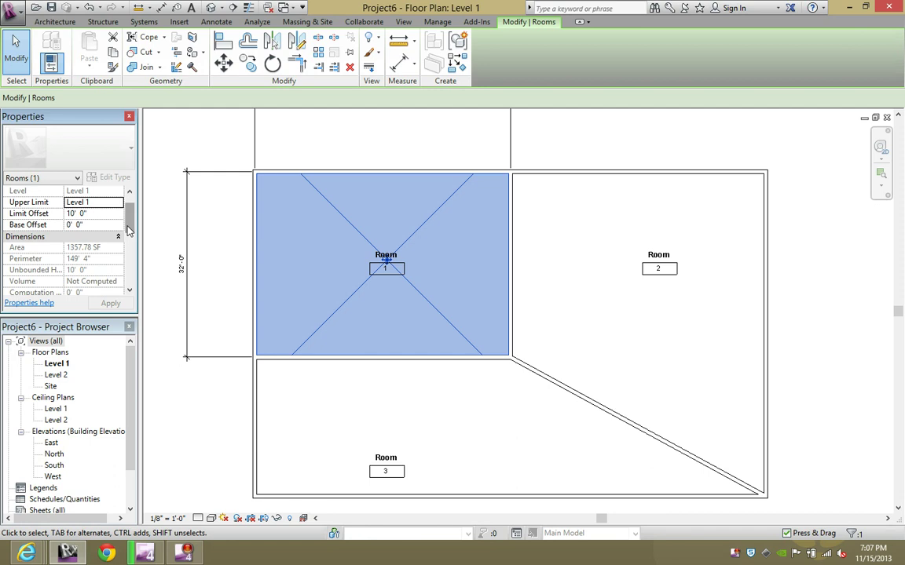
pyautogui.moveTo(128, 230); pyautogui.dragTo(135, 264)
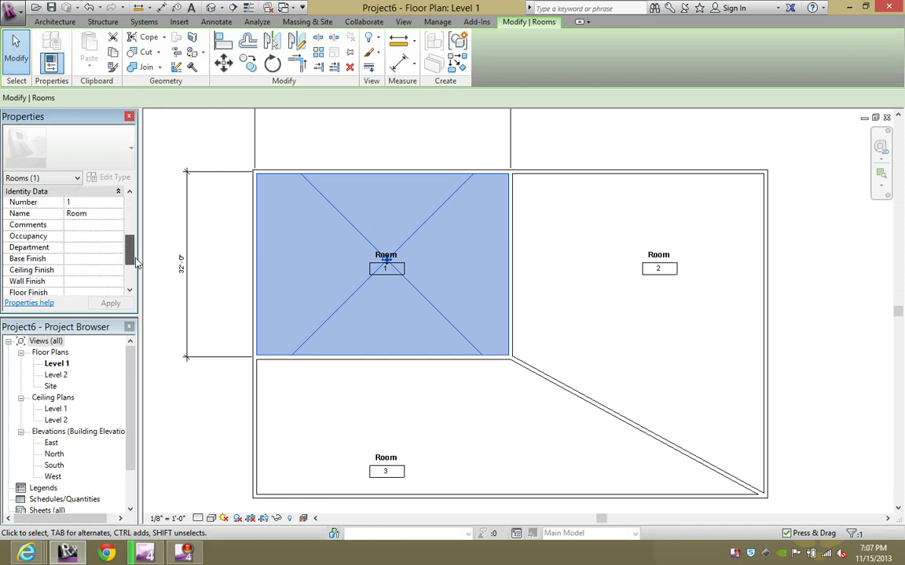
pyautogui.click(110, 214)
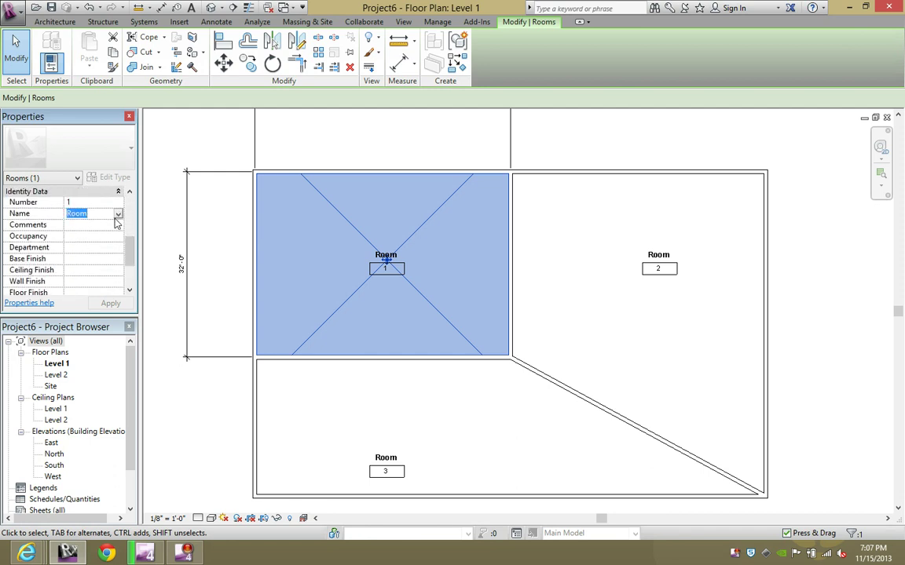
pyautogui.write('Doghouse')
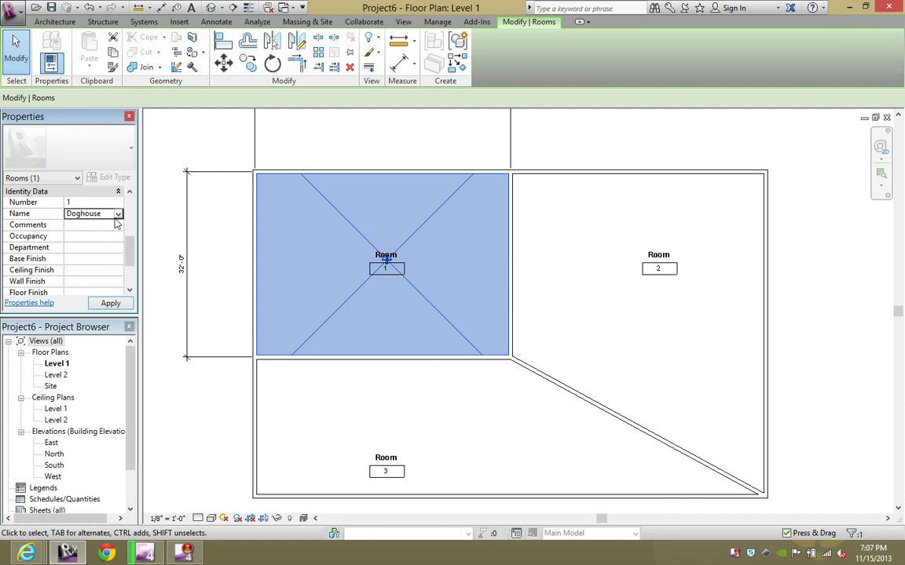
pyautogui.click(110, 303)
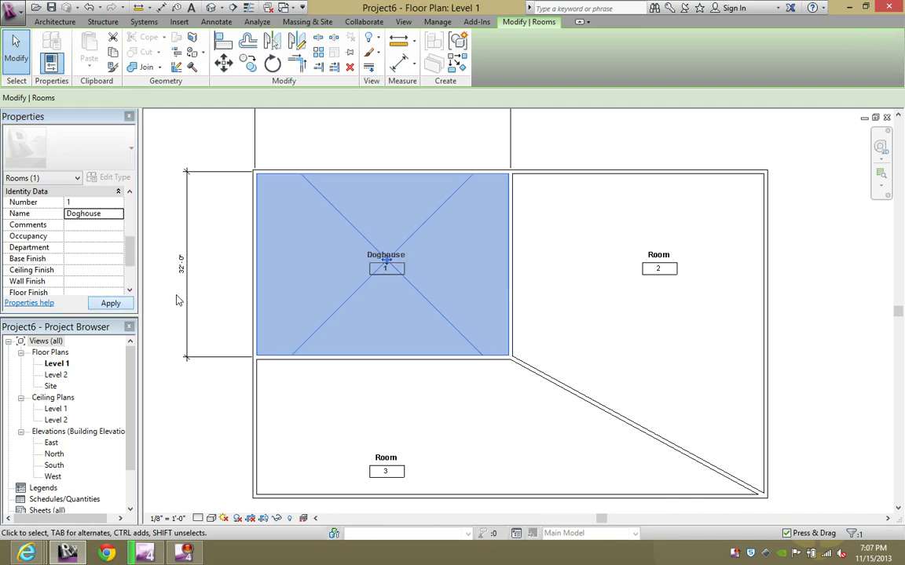
pyautogui.click(118, 202)
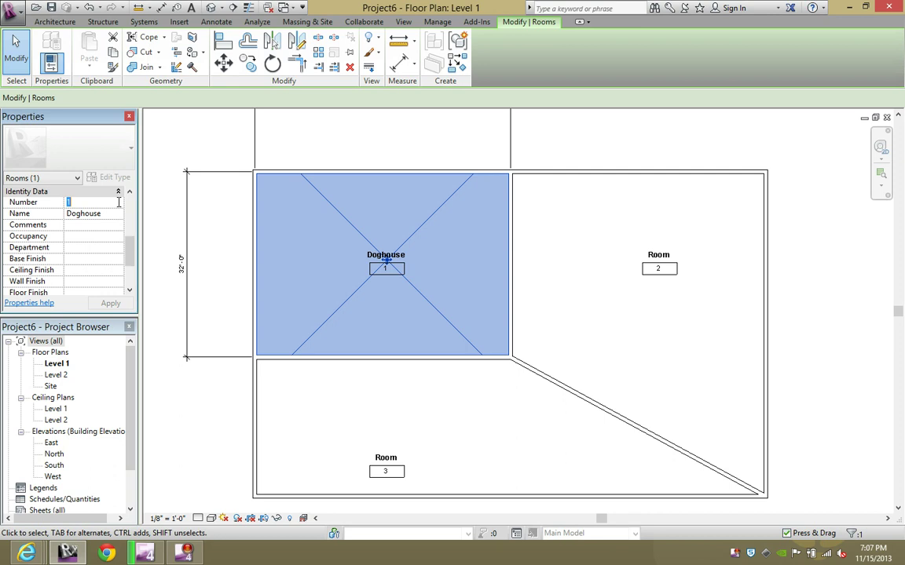
pyautogui.write('23334')
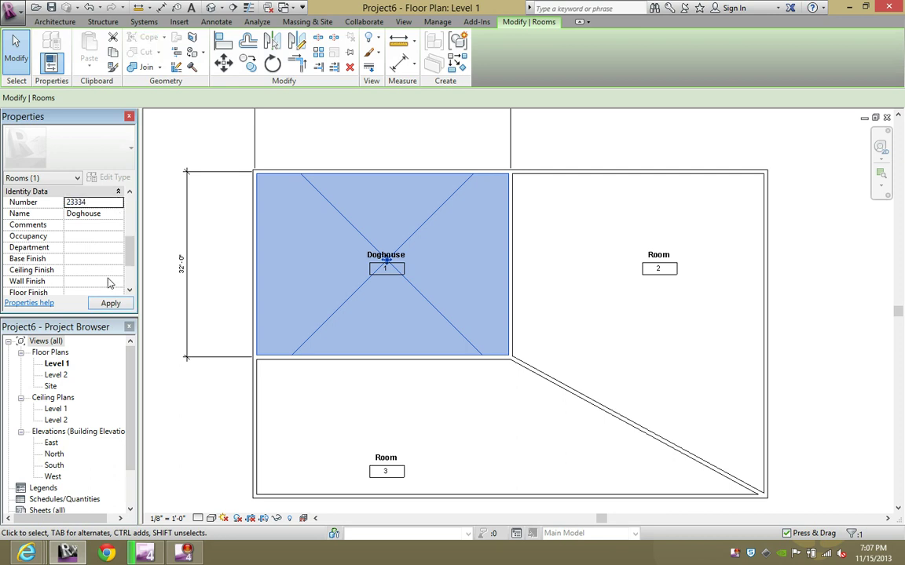
pyautogui.click(110, 303)
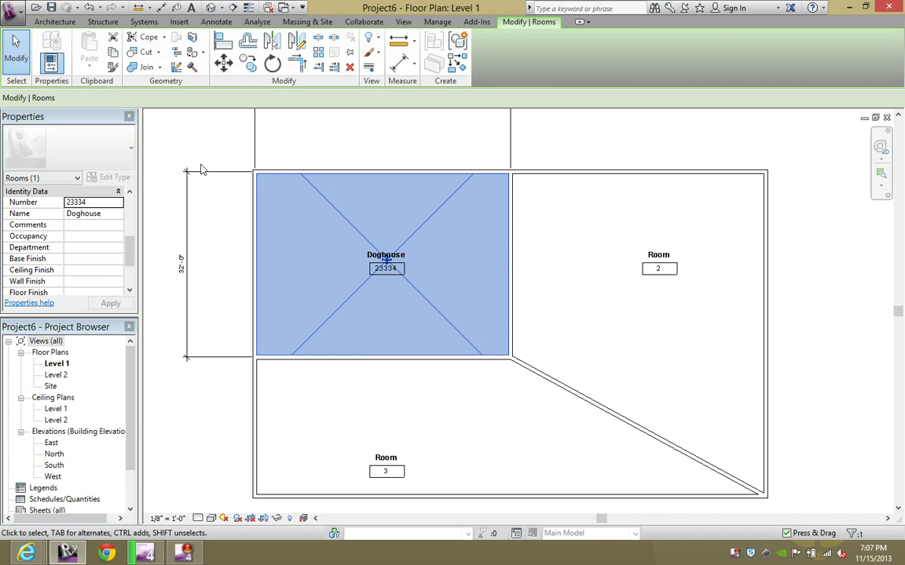
pyautogui.press('Escape')
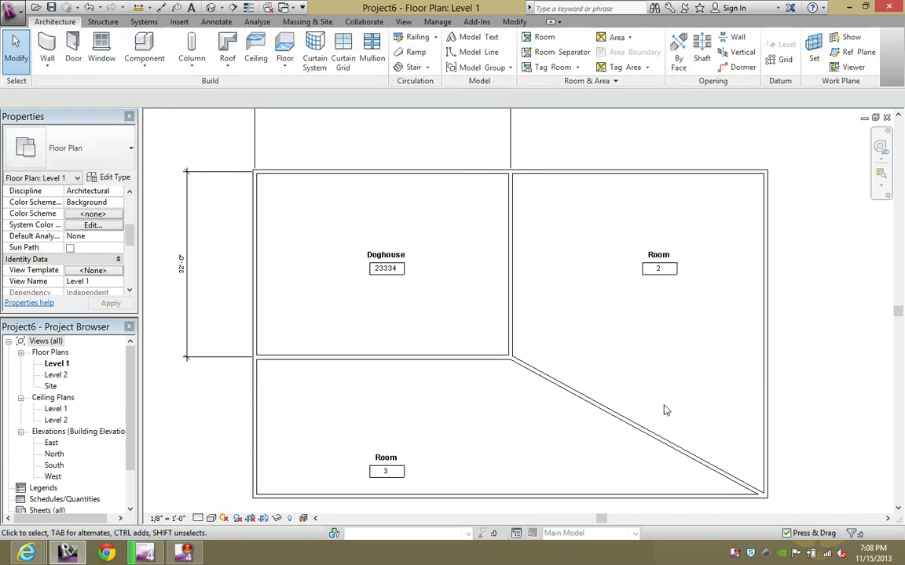
# - Pull the diagonal wall's end back from the outer wall and delete the redundant room
pyautogui.click(673, 448)
pyautogui.moveTo(762, 491); pyautogui.dragTo(594, 439)
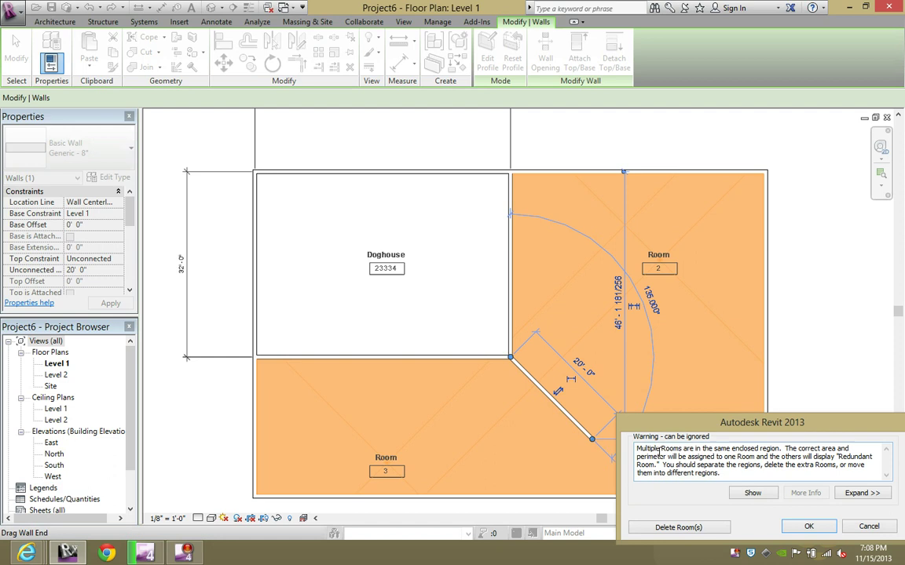
pyautogui.moveTo(641, 449); pyautogui.dragTo(780, 476)
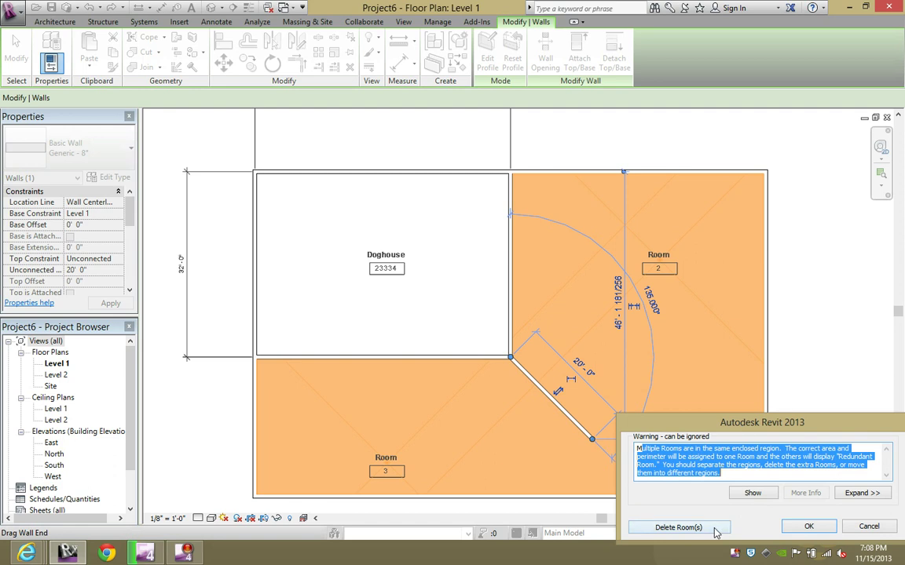
pyautogui.click(664, 528)
# - Zoom in and select the Room 2 tag in the merged space
pyautogui.click(659, 266)
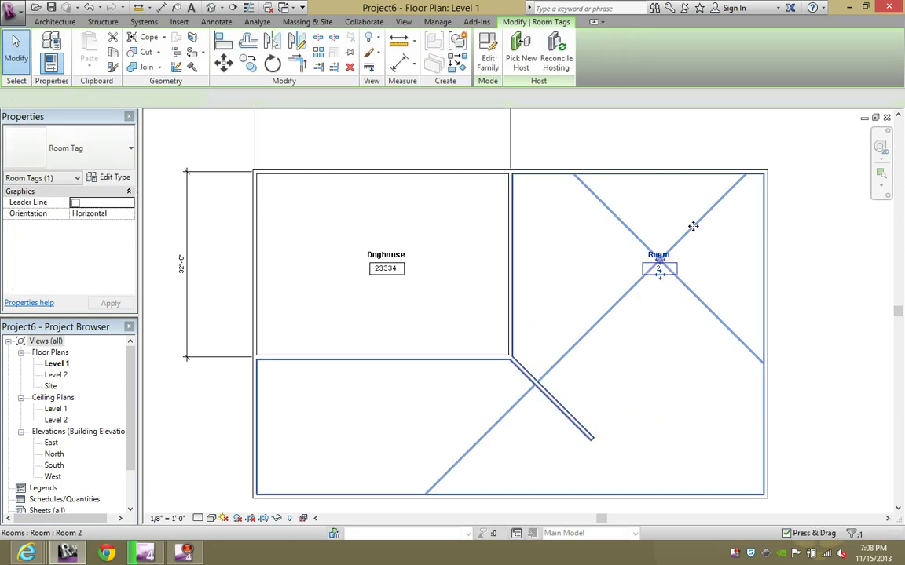
pyautogui.click(696, 227)
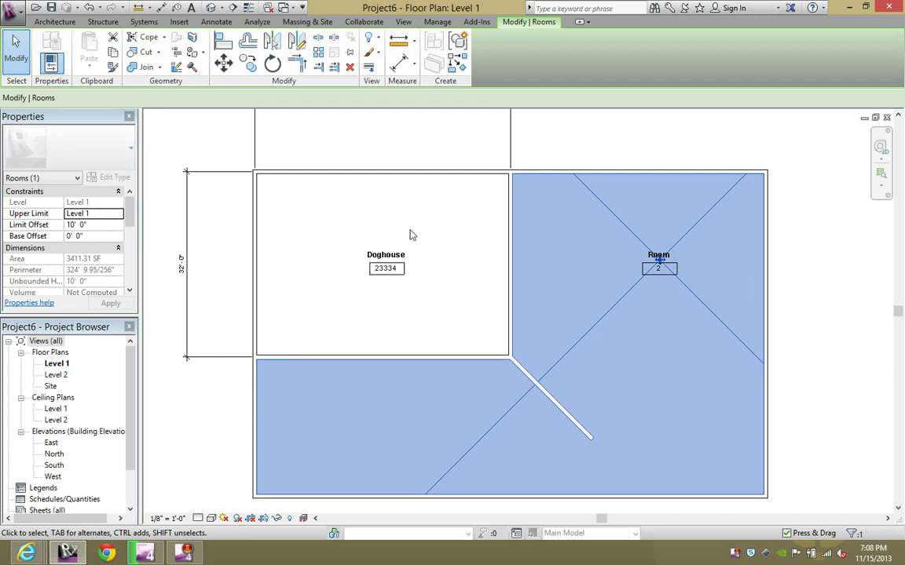
pyautogui.scroll(1, 95, 271)
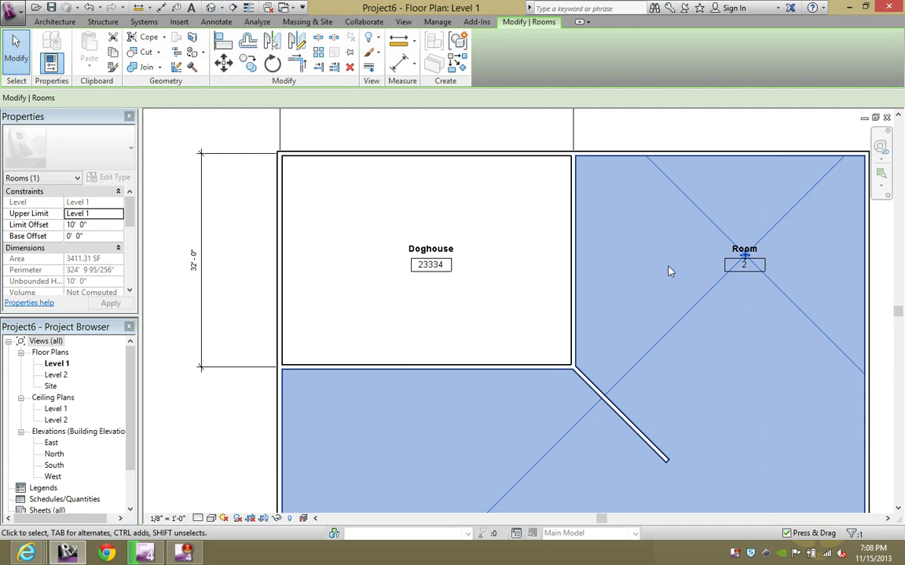
pyautogui.click(676, 116)
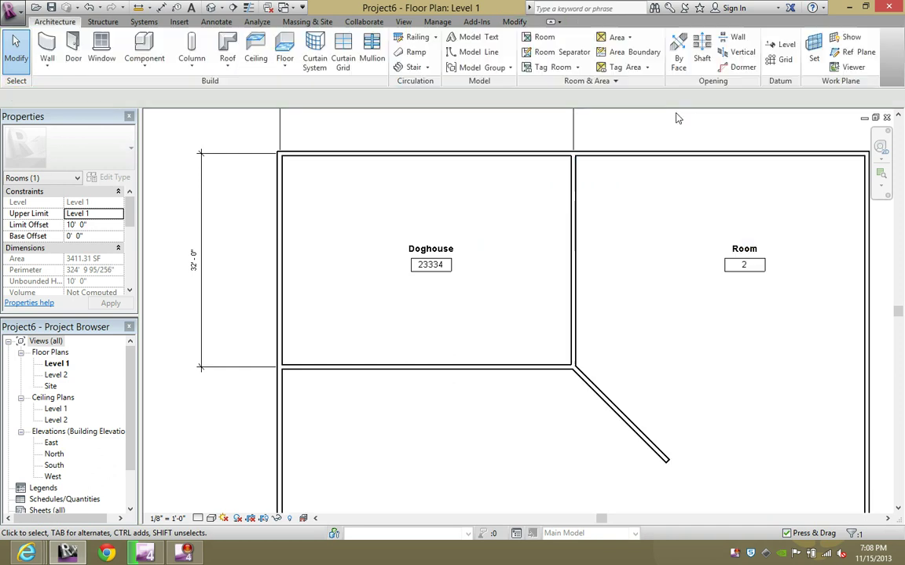
pyautogui.click(744, 252)
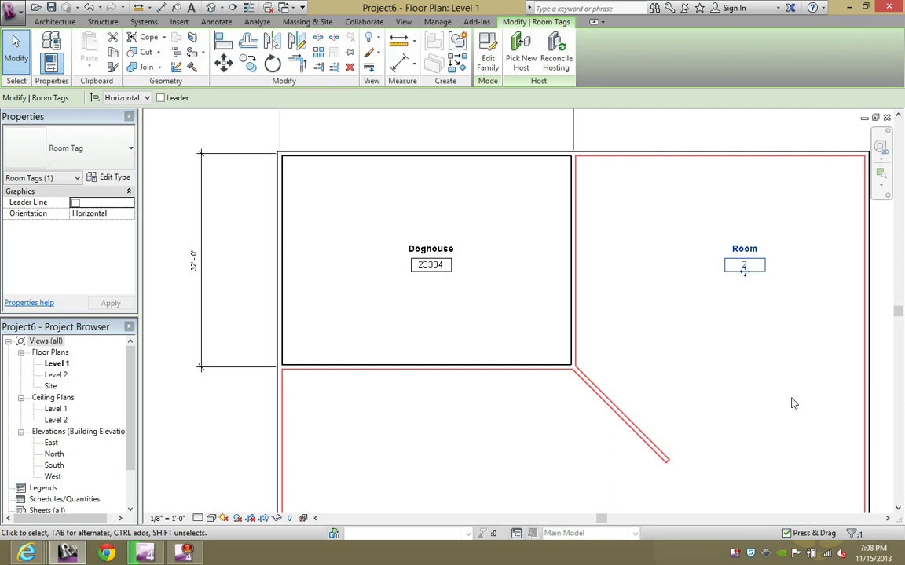
# - Delete Room 2's tag, then select the merged room to show its 3411.31 SF area
pyautogui.press('Delete')
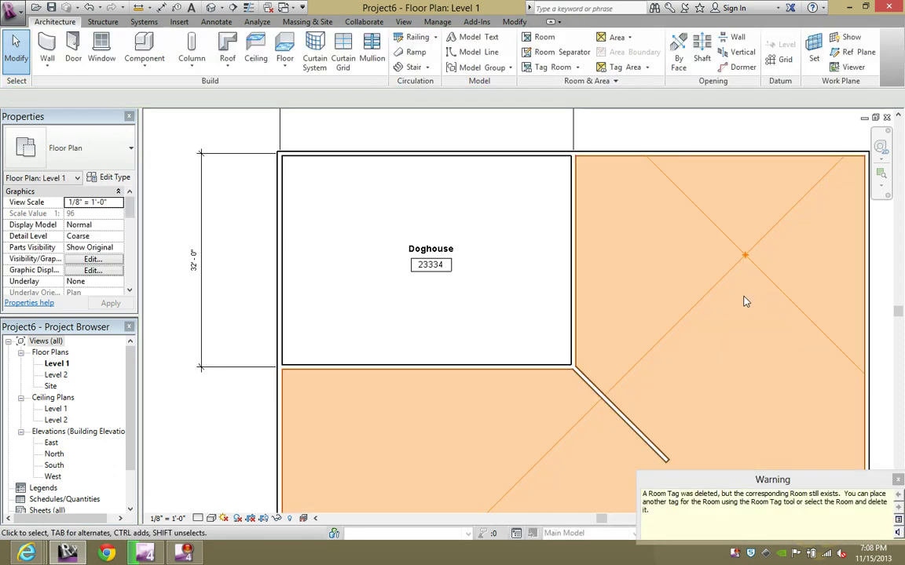
pyautogui.click(694, 184)
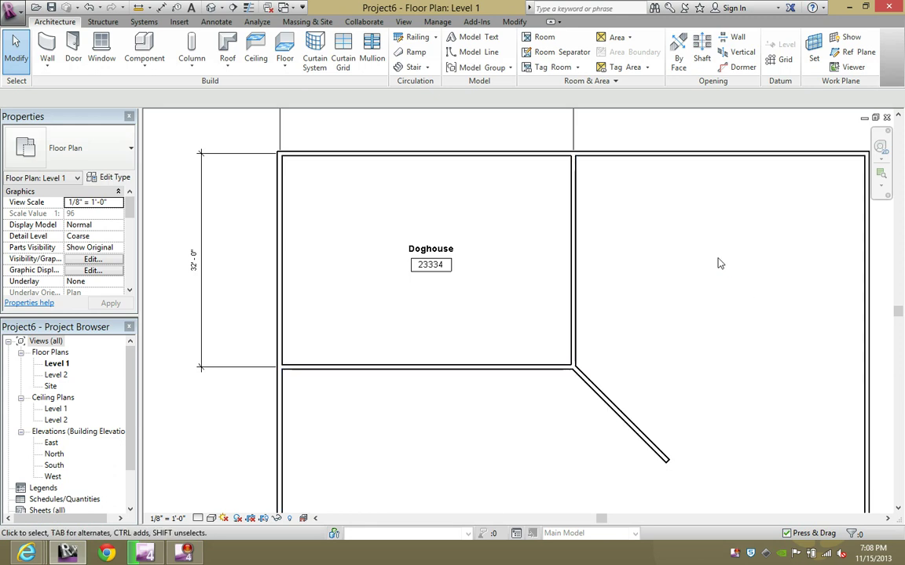
pyautogui.moveTo(598, 353); pyautogui.dragTo(562, 222, button='middle')
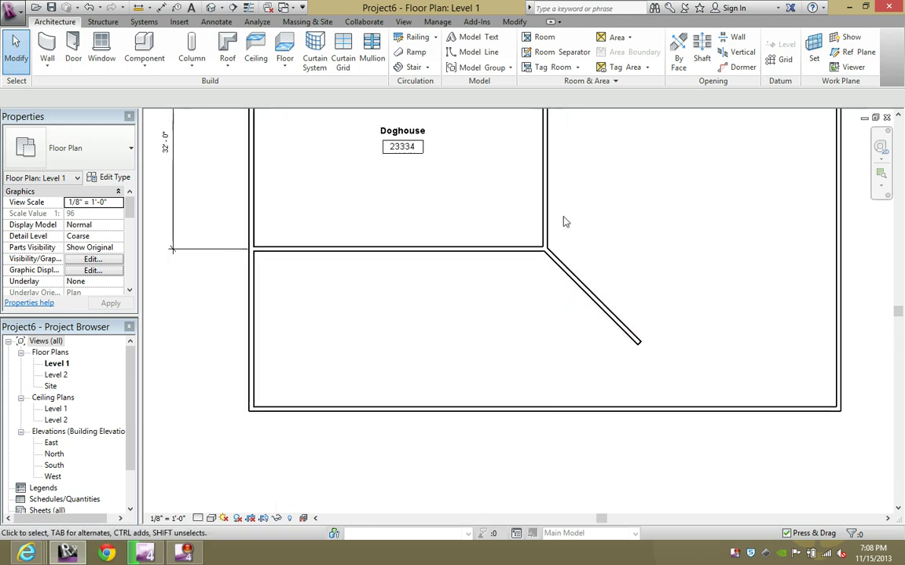
pyautogui.moveTo(485, 304); pyautogui.dragTo(620, 280, button='middle')
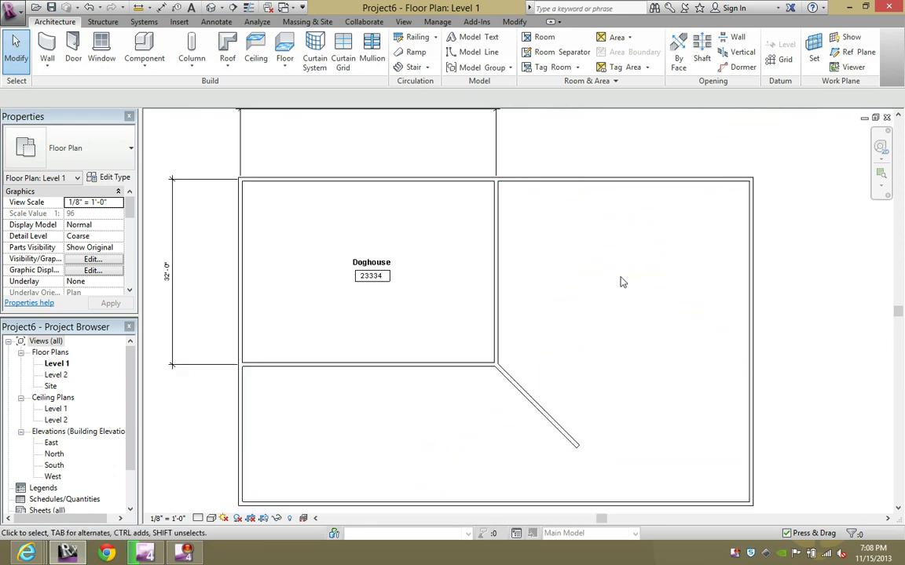
pyautogui.click(619, 290)
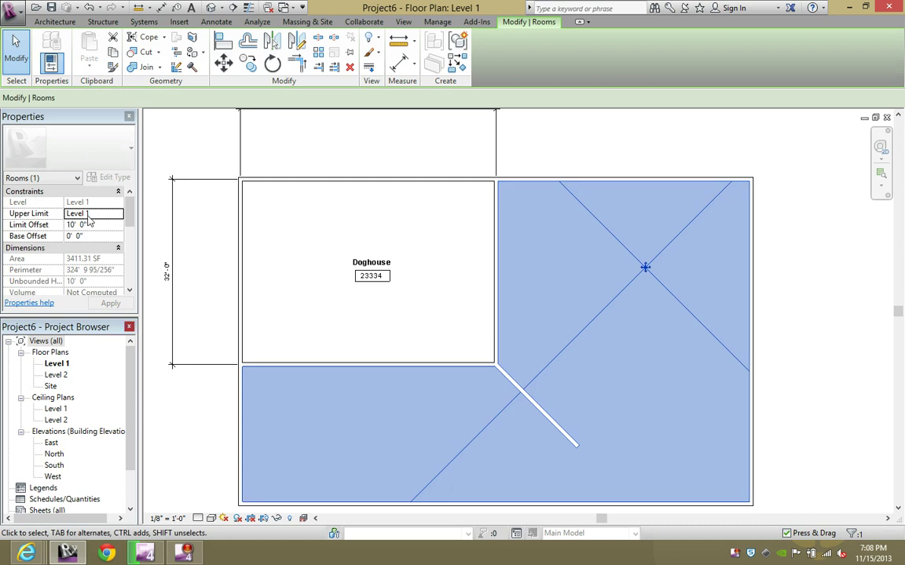
pyautogui.moveTo(132, 218)
pyautogui.mouseDown()
pyautogui.moveTo(134, 242)
pyautogui.moveTo(135, 230)
pyautogui.mouseUp()
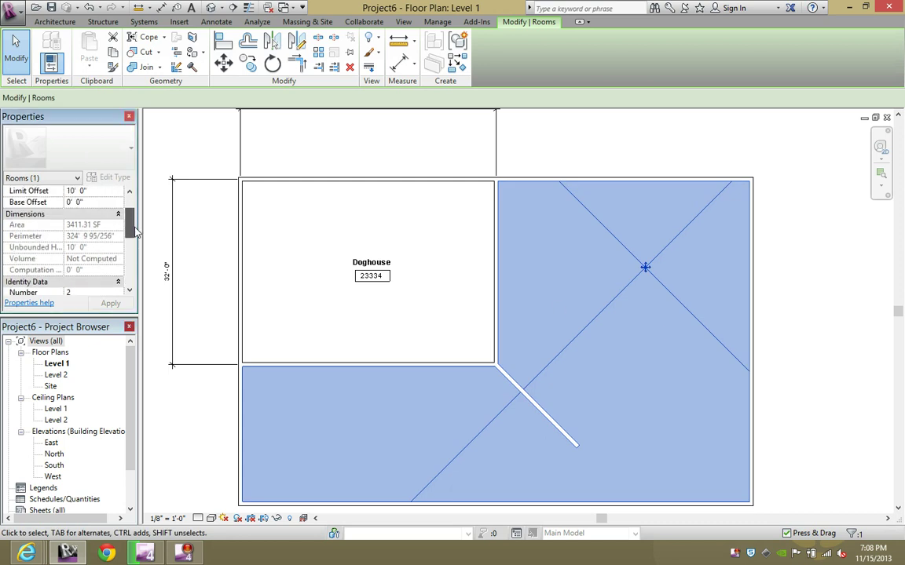